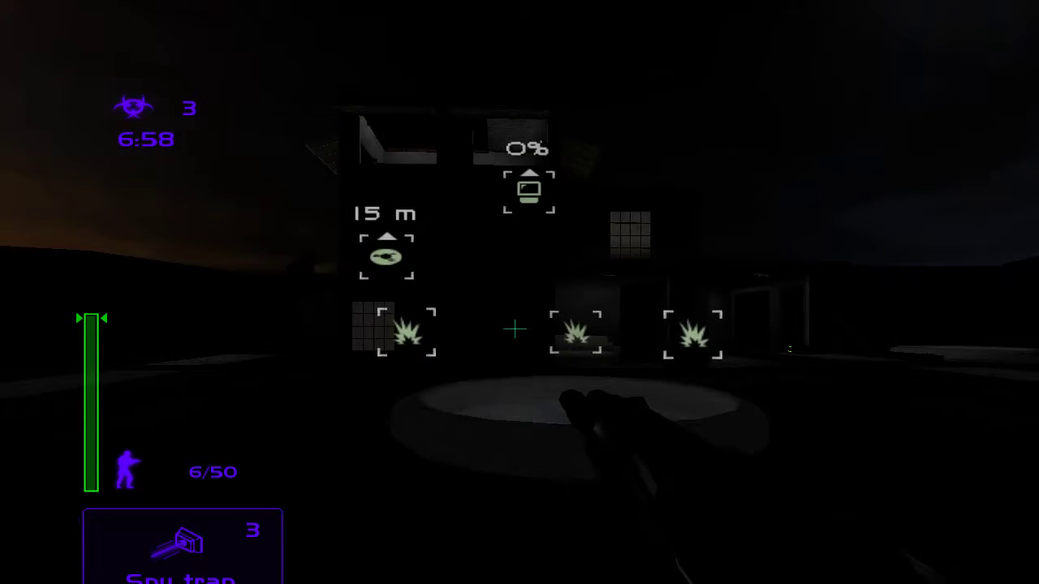
pyautogui.press('w')
pyautogui.press('w')
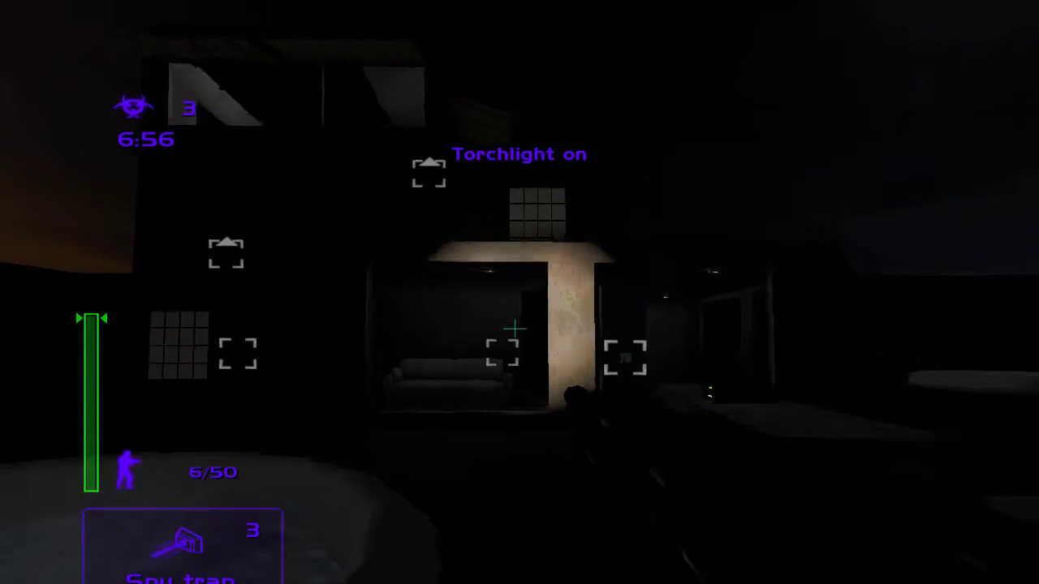
pyautogui.click(514, 328)
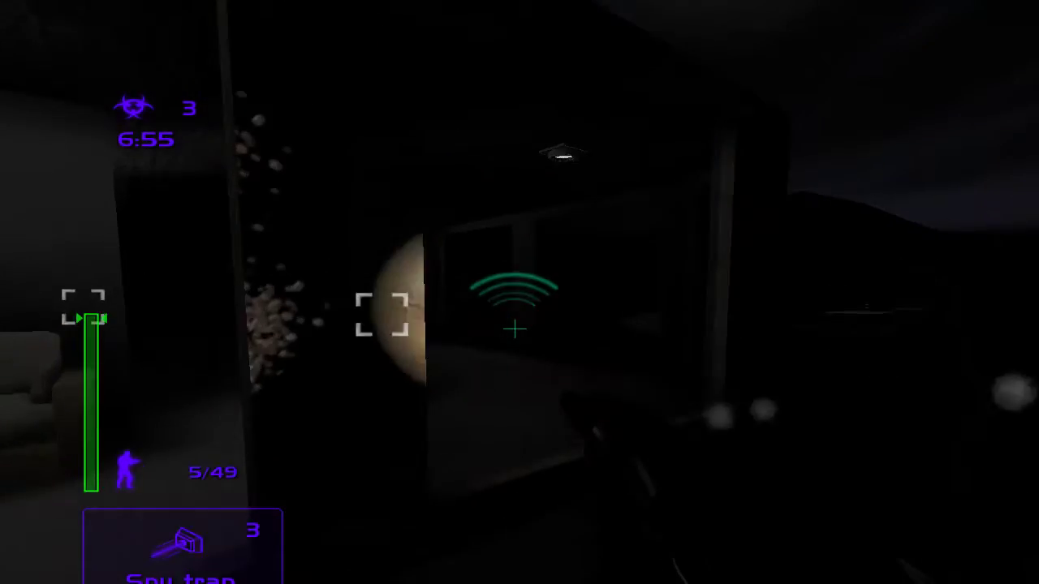
pyautogui.click(515, 328)
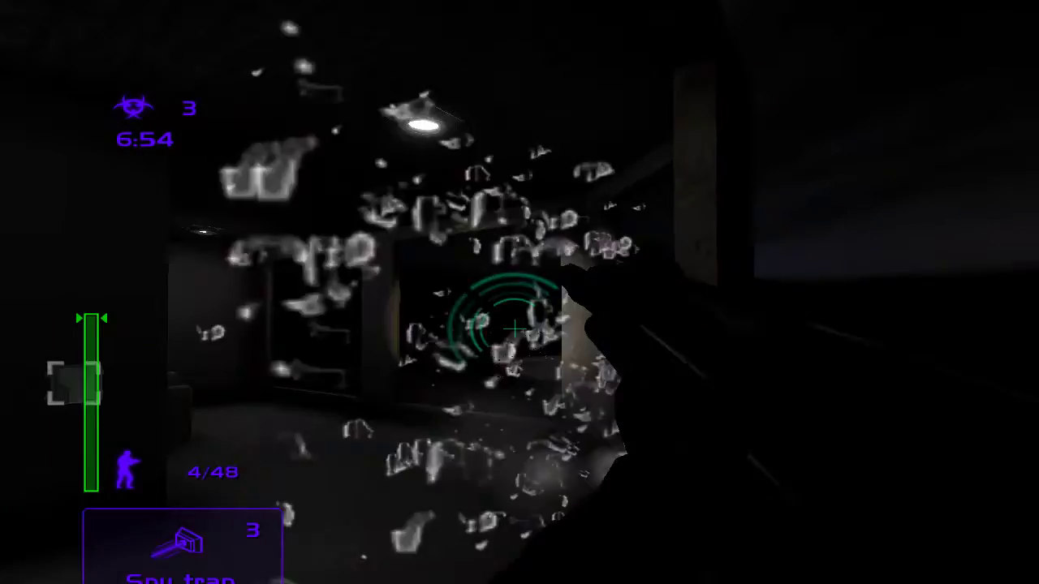
pyautogui.press('w')
pyautogui.press('r')
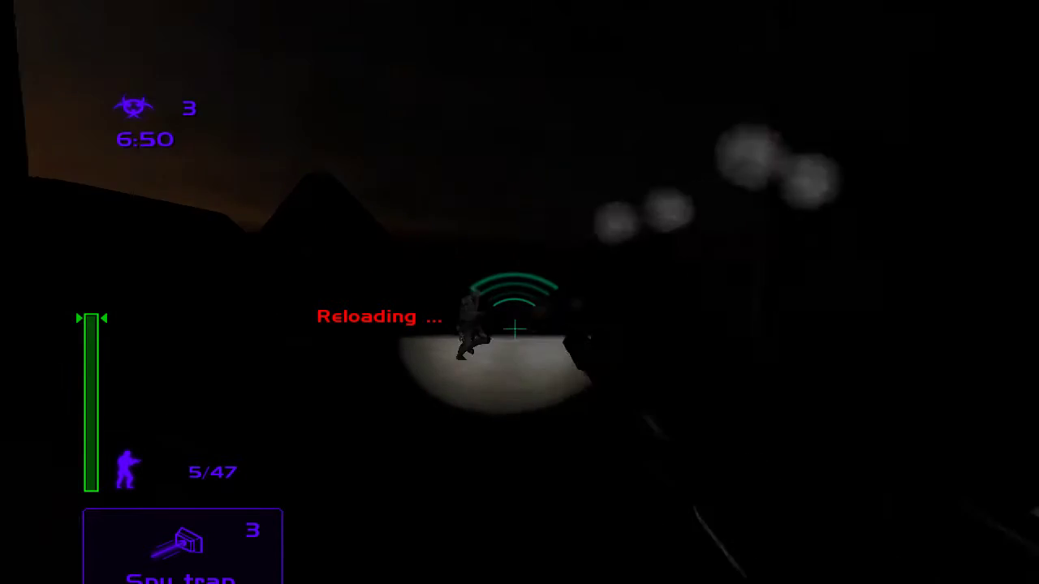
pyautogui.click(514, 329)
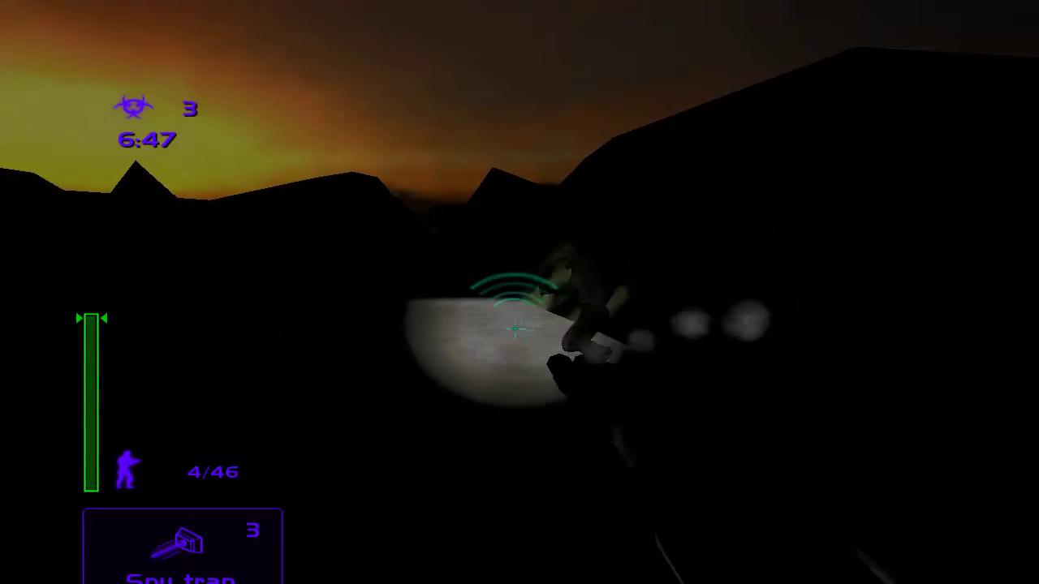
pyautogui.click(515, 329)
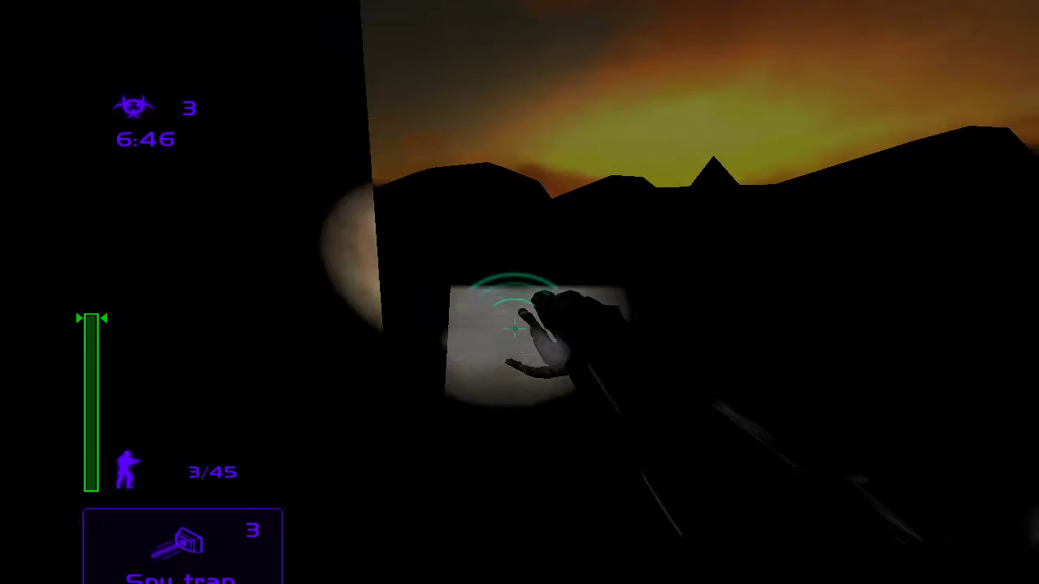
pyautogui.press('r')
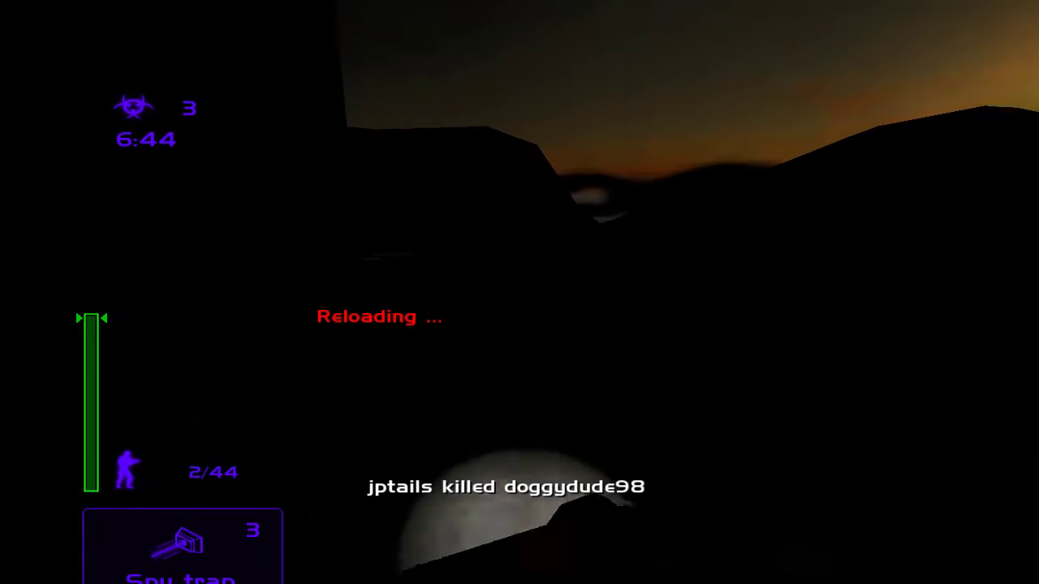
pyautogui.press('f')
pyautogui.press(']')
pyautogui.press('f')
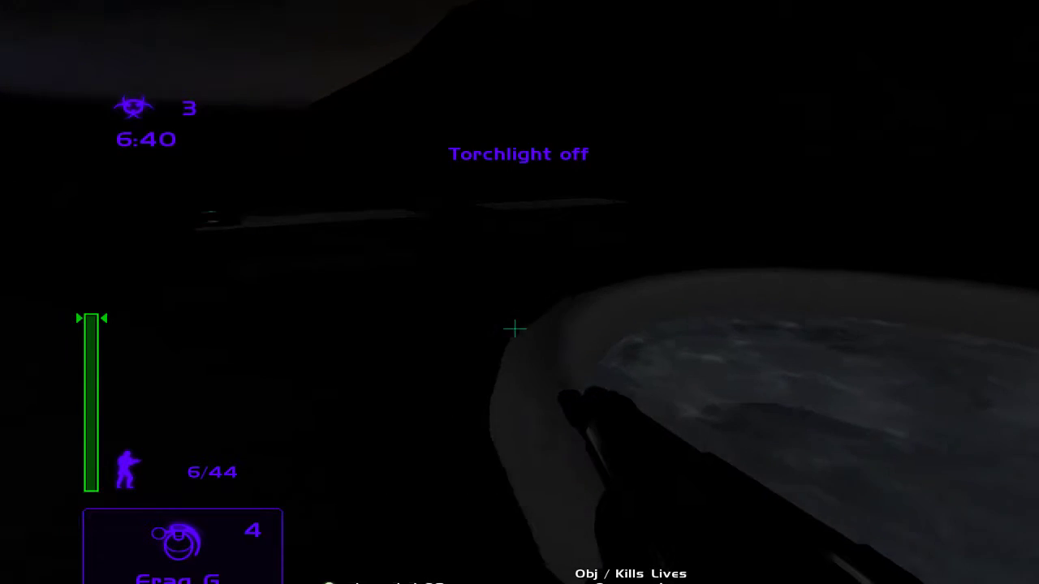
pyautogui.press('f')
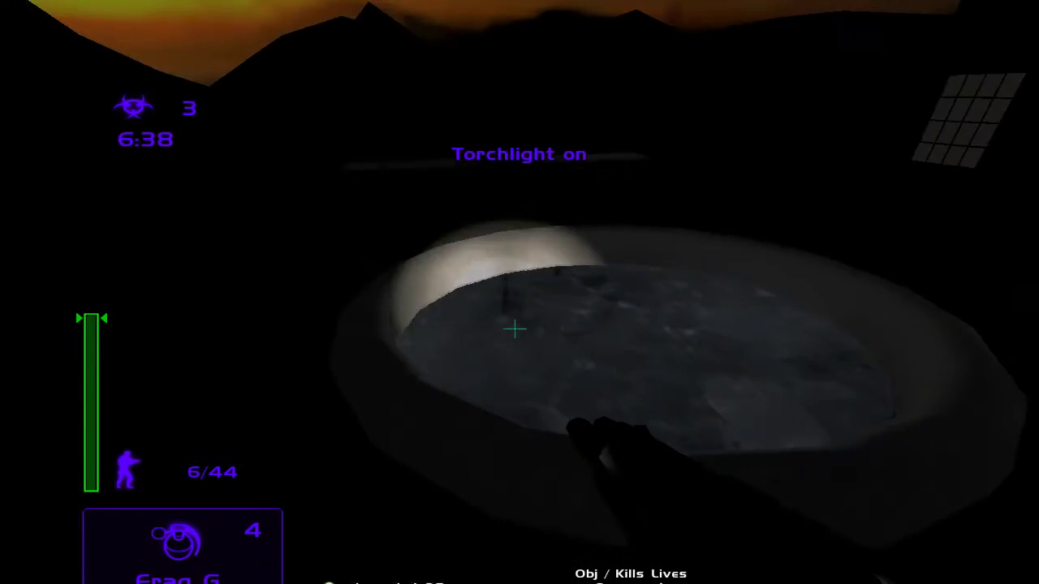
pyautogui.press('f')
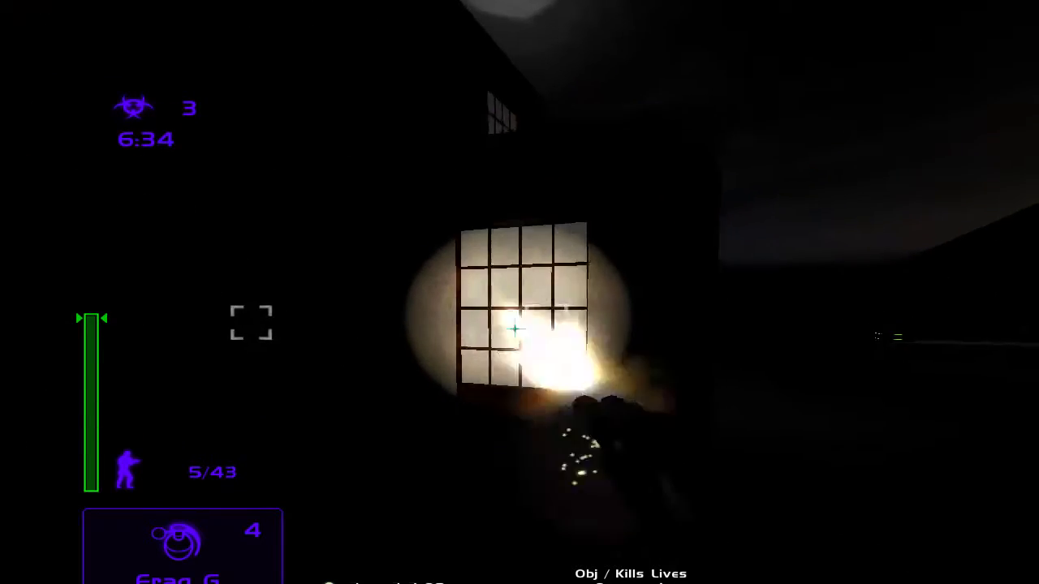
pyautogui.press('r')
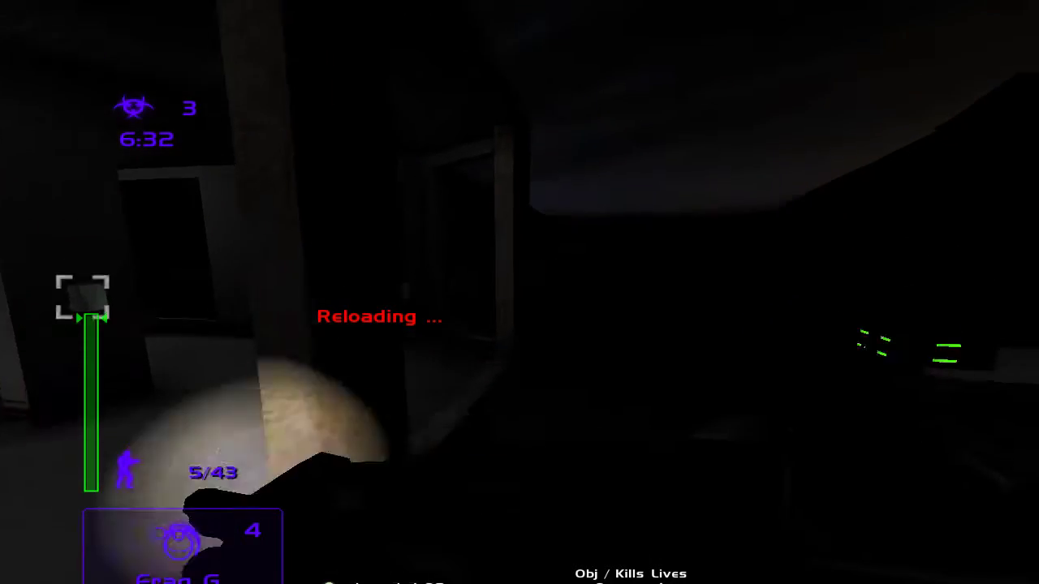
pyautogui.click(514, 328)
pyautogui.click(515, 329)
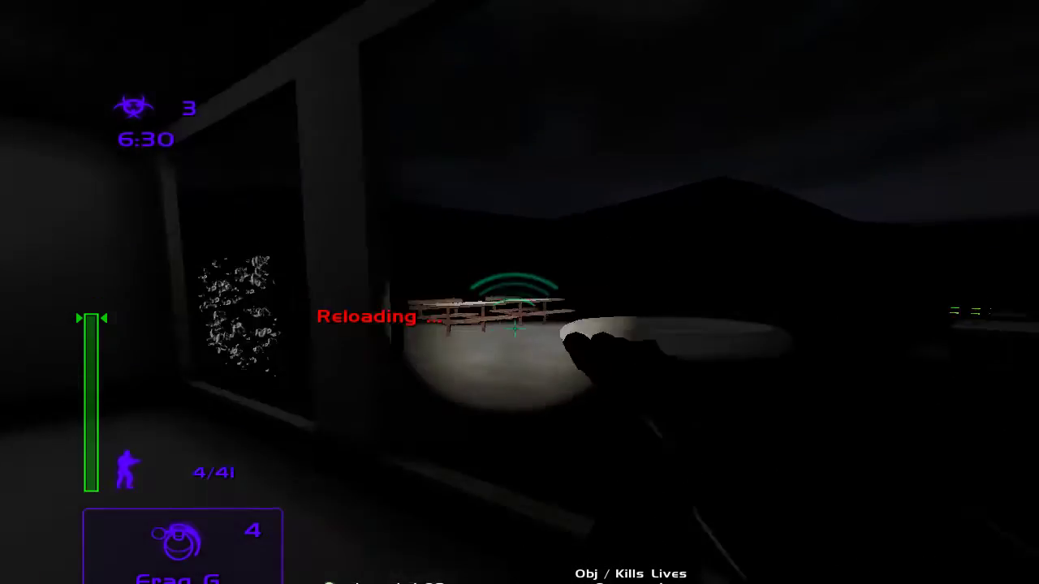
pyautogui.press('r')
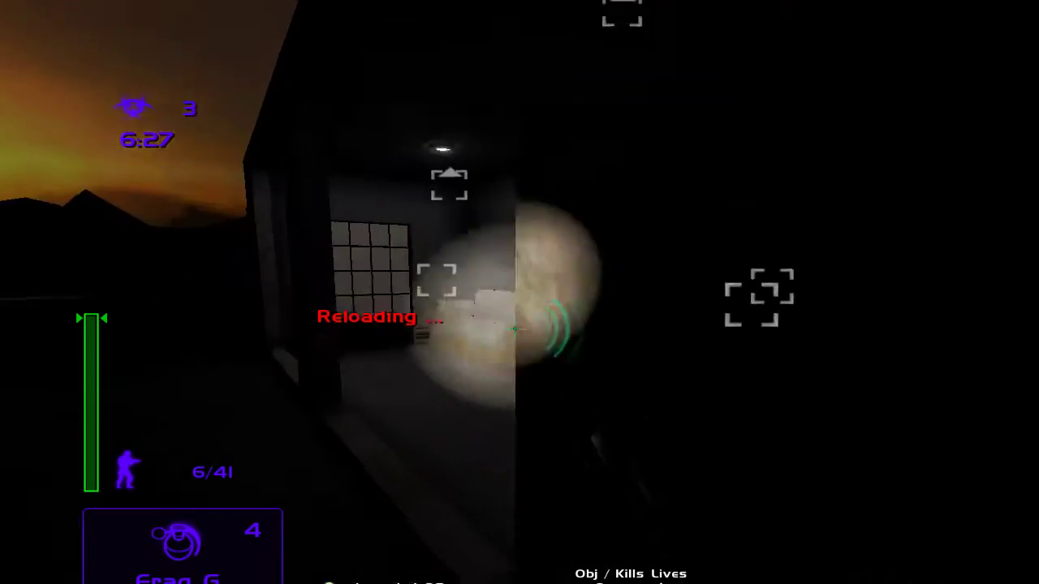
pyautogui.click(514, 328)
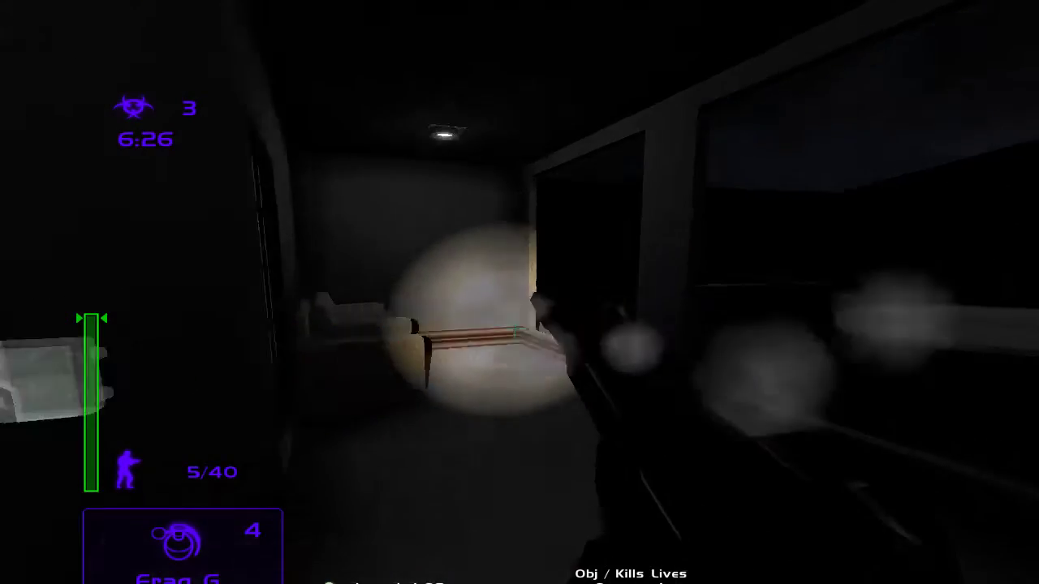
pyautogui.click(514, 328)
pyautogui.moveTo(514, 329); pyautogui.dragTo(515, 329)
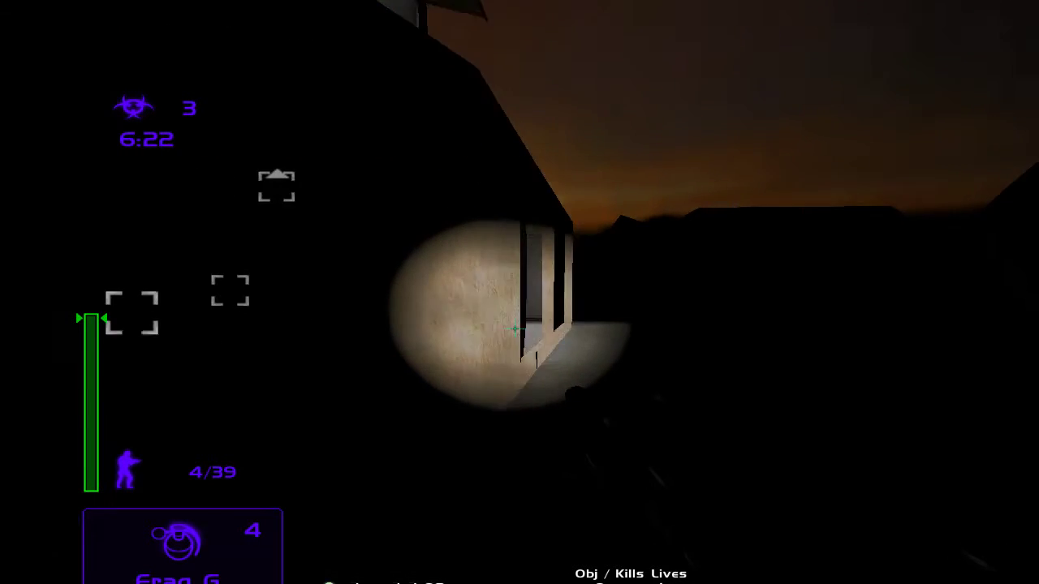
pyautogui.press('r')
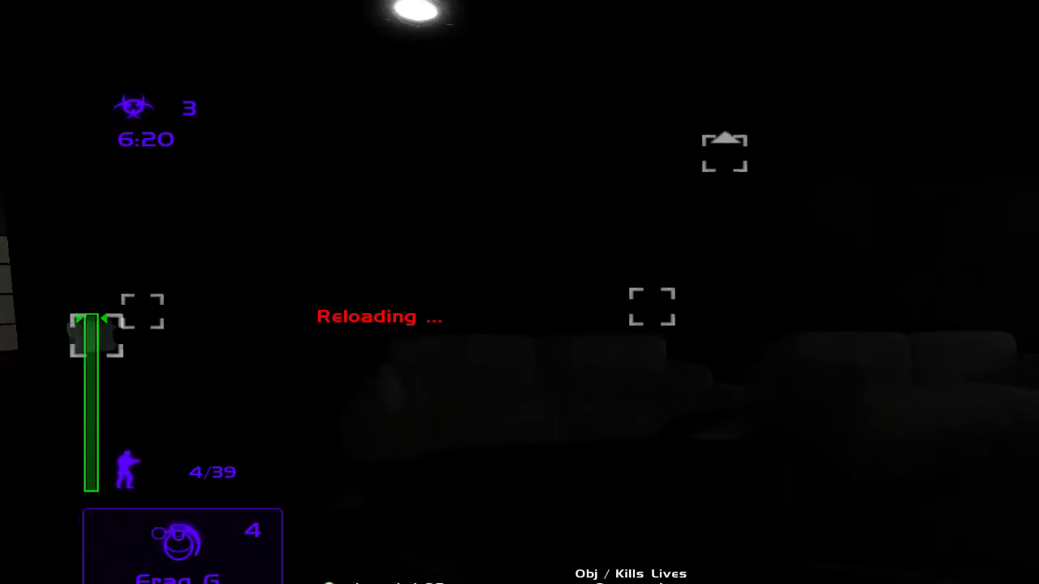
pyautogui.press('f')
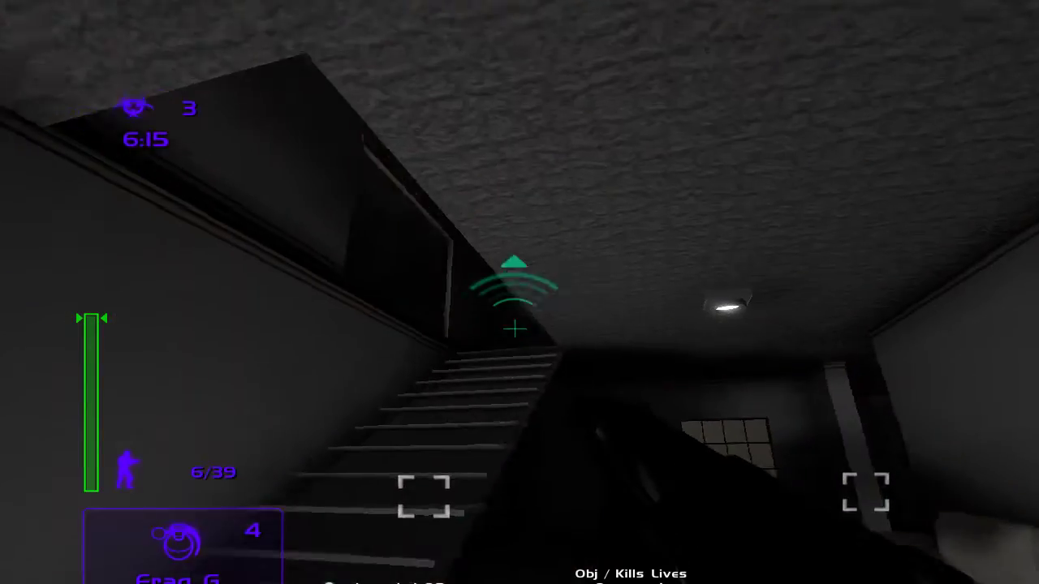
pyautogui.press('e')
pyautogui.press('w')
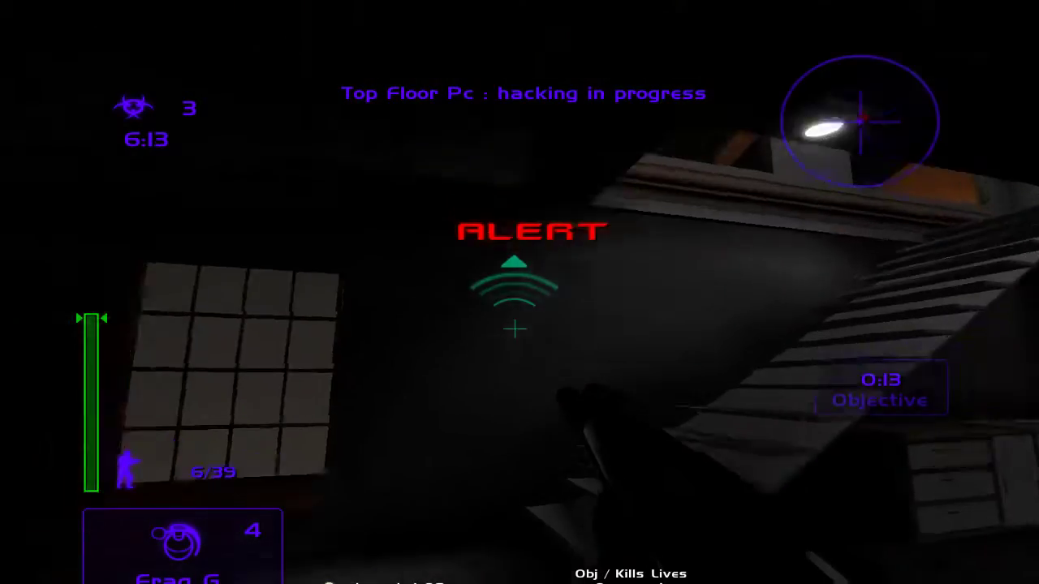